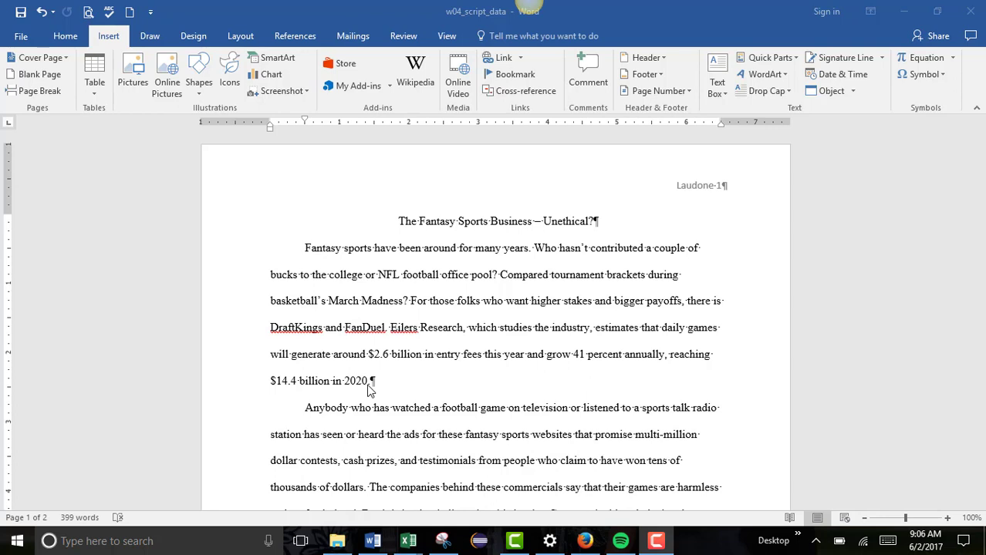
# Step: Place the insertion point before the period after 2020 in the first paragraph and set the citation style to MLA
pyautogui.click(379, 404)
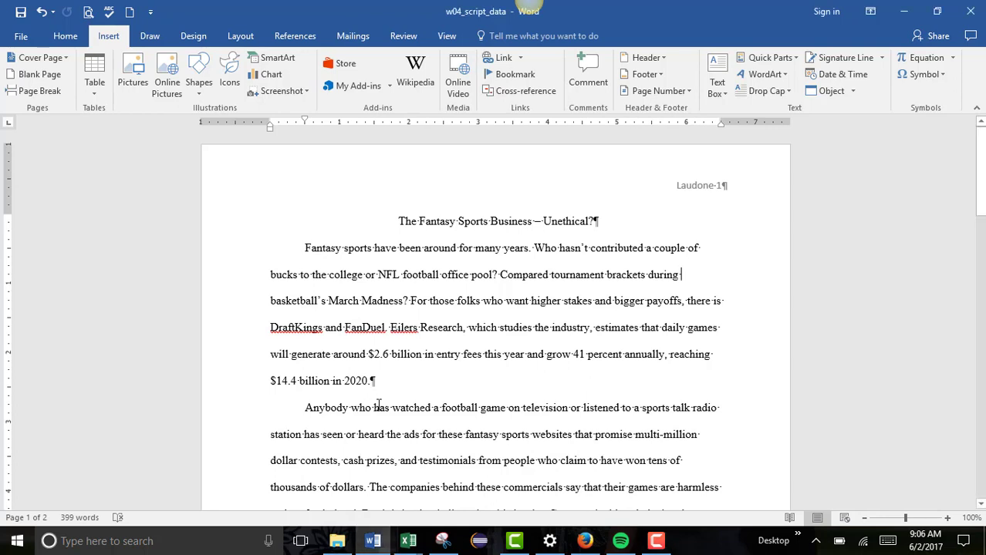
pyautogui.click(295, 36)
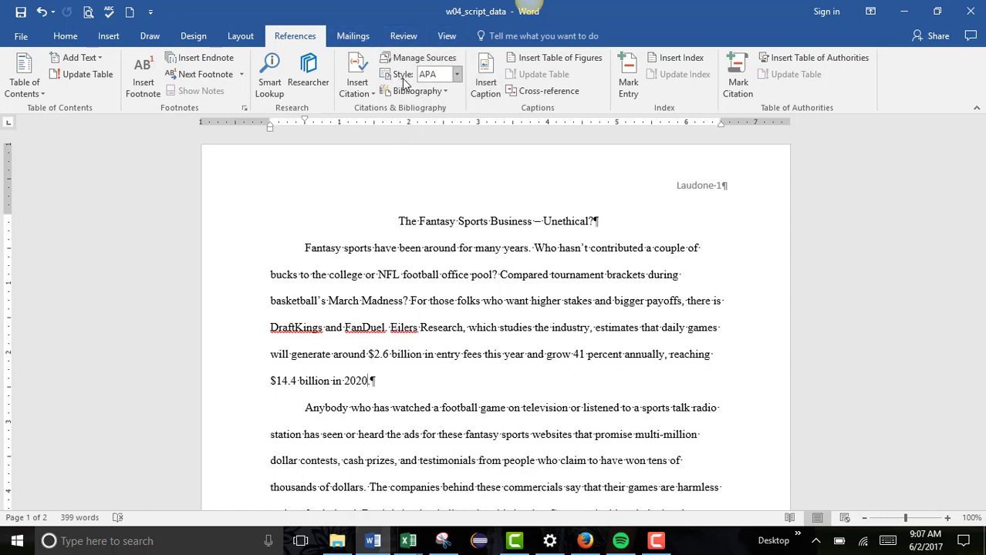
pyautogui.click(458, 72)
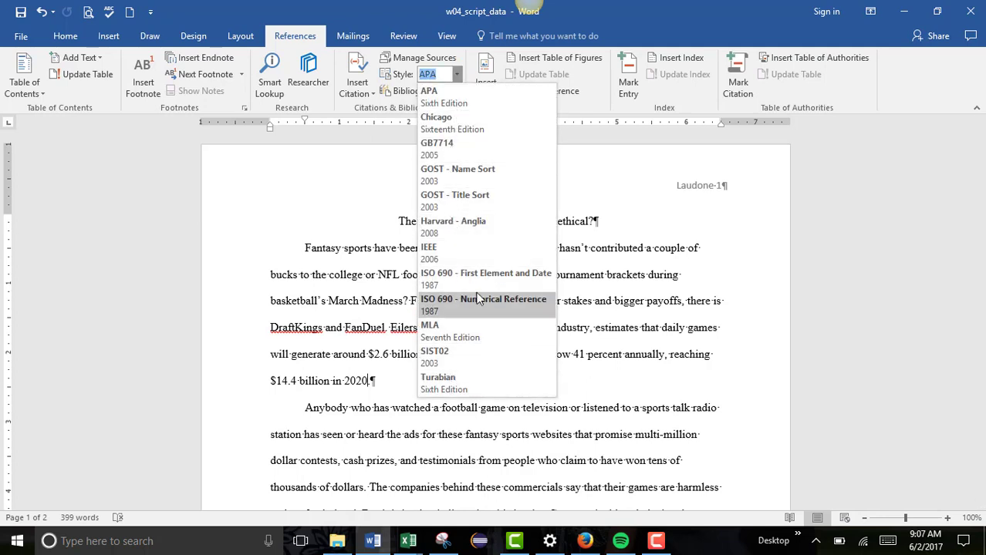
pyautogui.click(448, 332)
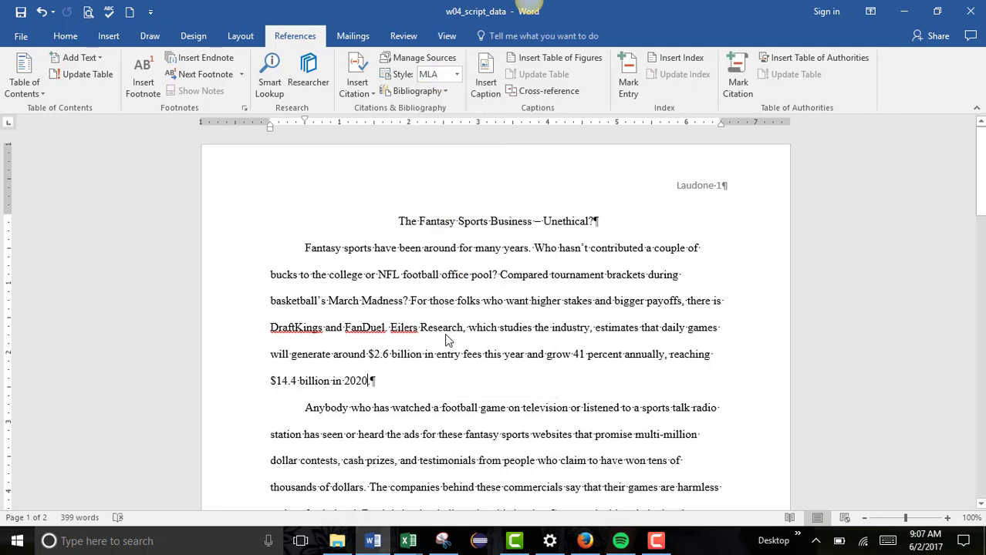
pyautogui.click(457, 75)
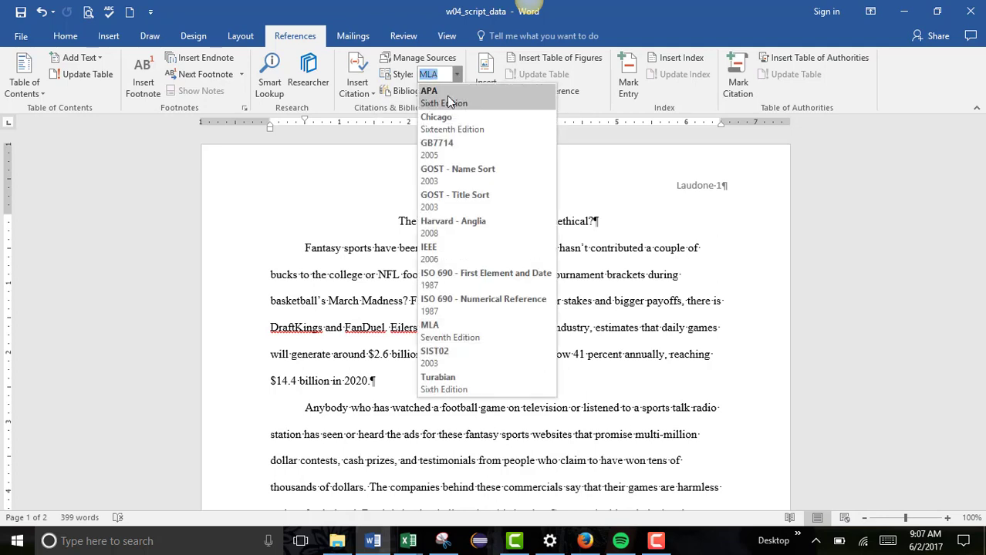
pyautogui.click(457, 75)
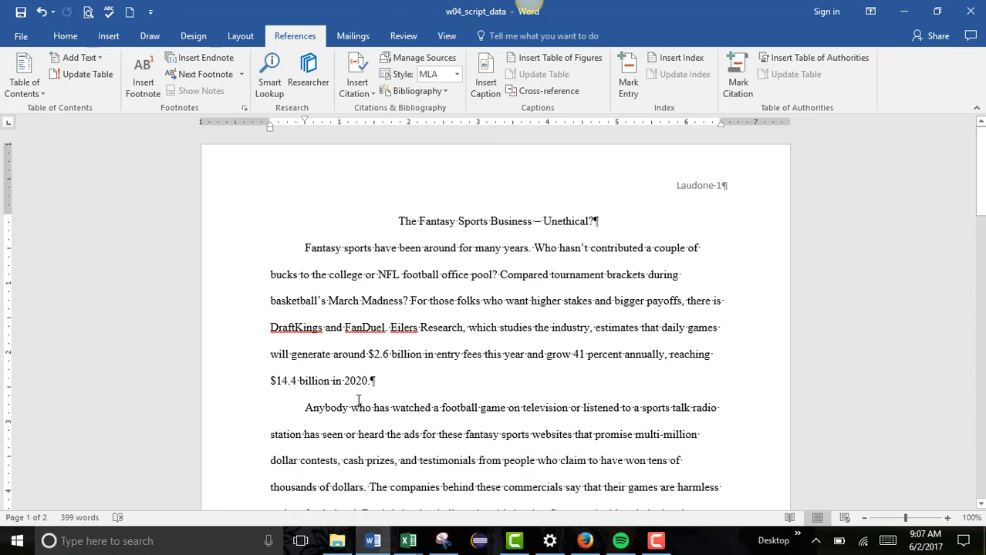
# Step: Start a new source for a citation at the insertion point and set its type to Document From Web site
pyautogui.click(362, 99)
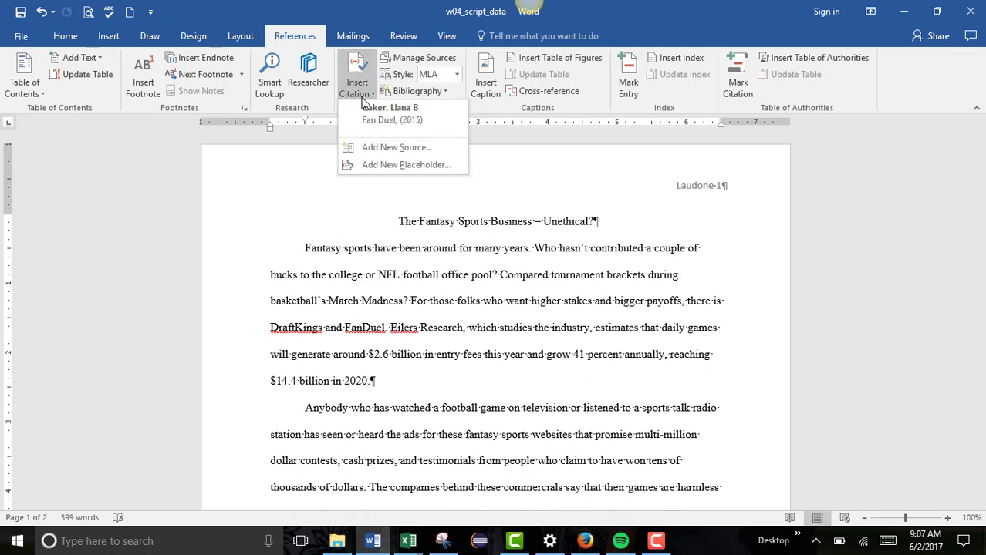
pyautogui.click(376, 150)
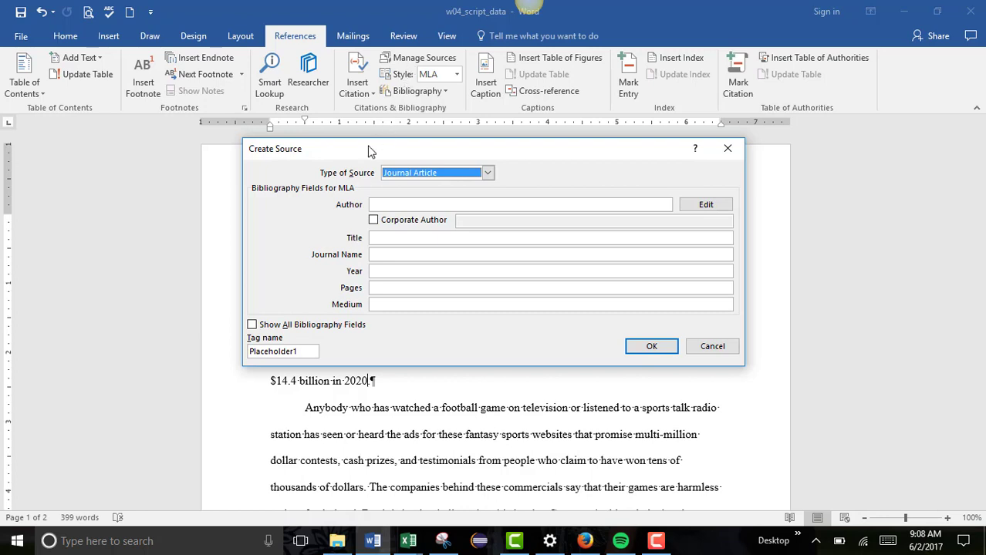
pyautogui.click(488, 173)
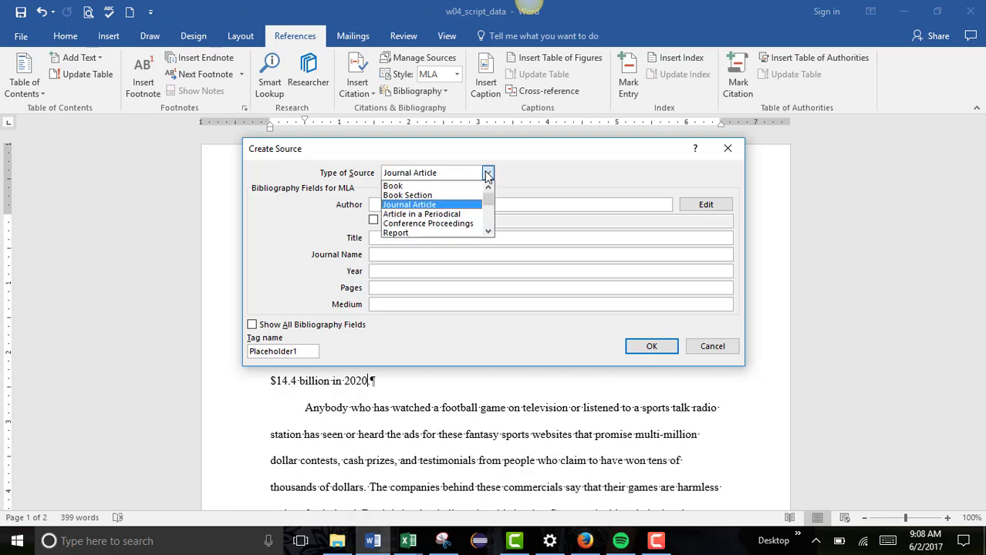
pyautogui.click(487, 232)
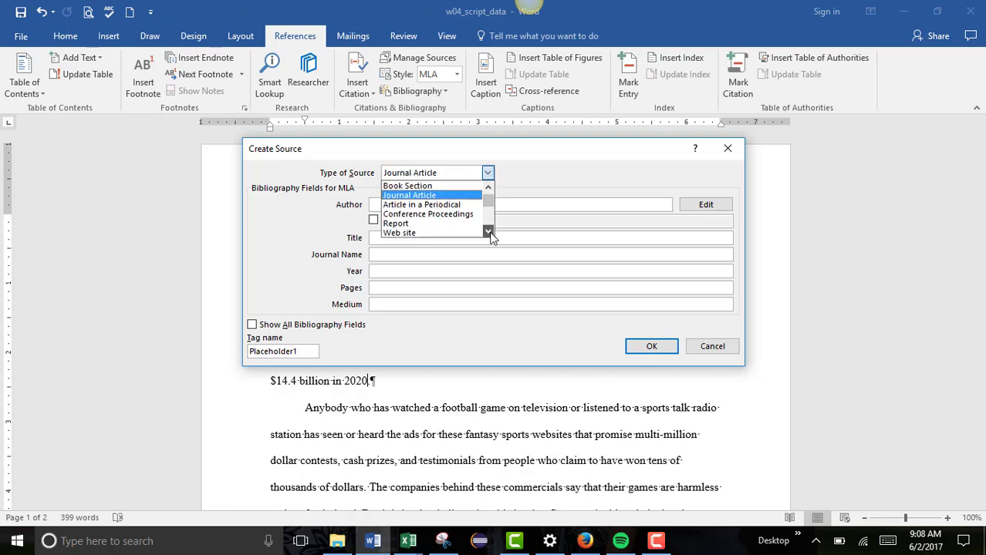
pyautogui.click(487, 232)
pyautogui.click(489, 232)
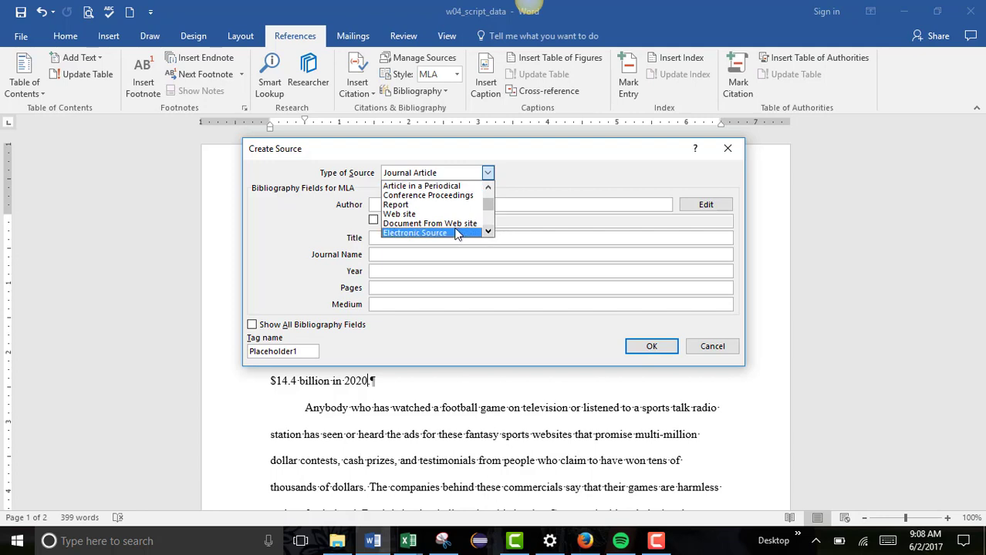
pyautogui.click(487, 189)
pyautogui.click(487, 189)
pyautogui.click(486, 189)
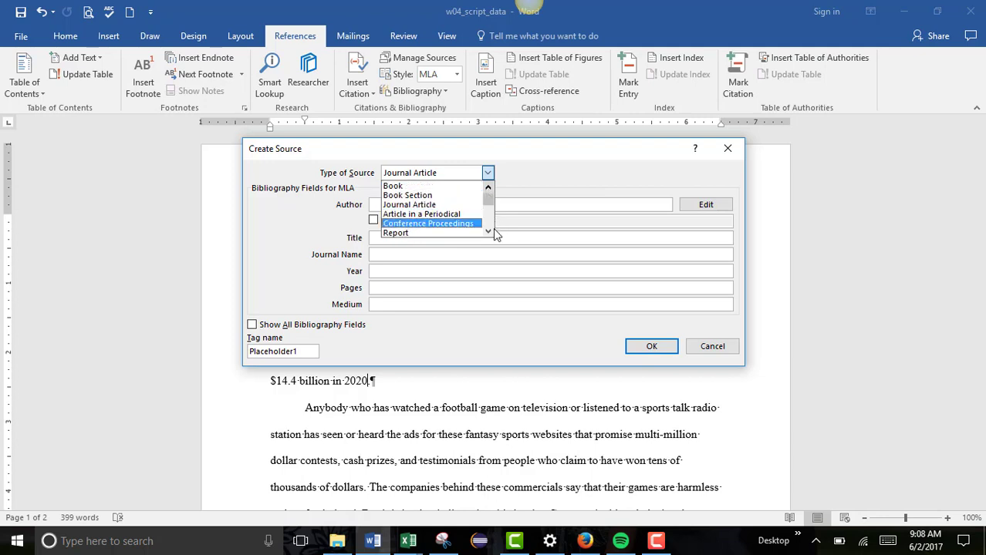
pyautogui.click(488, 231)
pyautogui.click(487, 231)
pyautogui.click(487, 231)
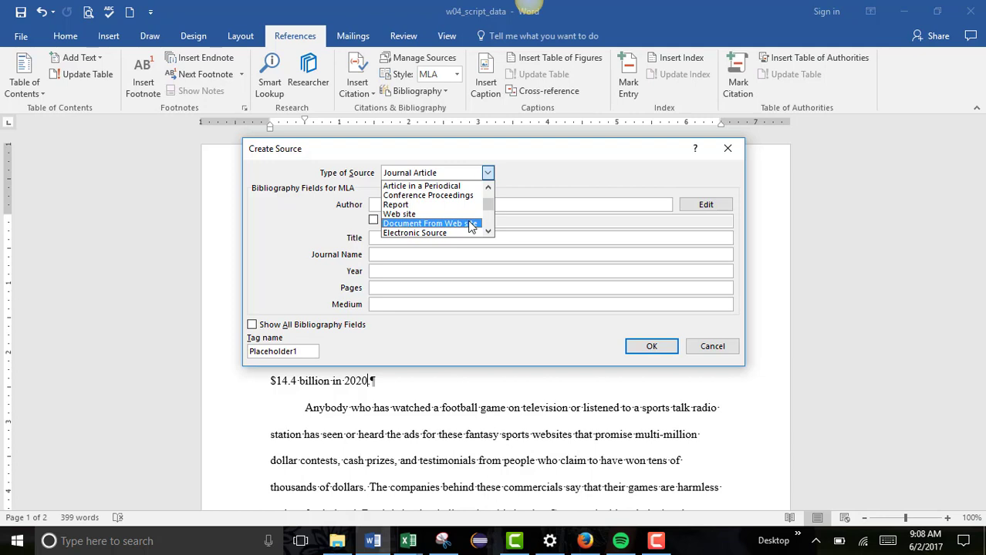
pyautogui.click(470, 224)
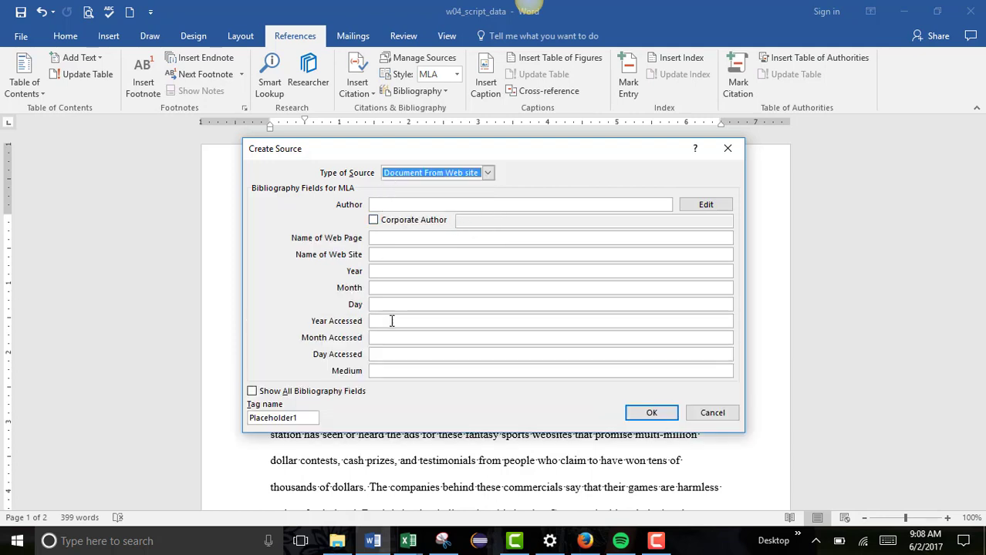
# Step: Enter the two authors' names for the source, last name first and separated by a semicolon
pyautogui.click(394, 206)
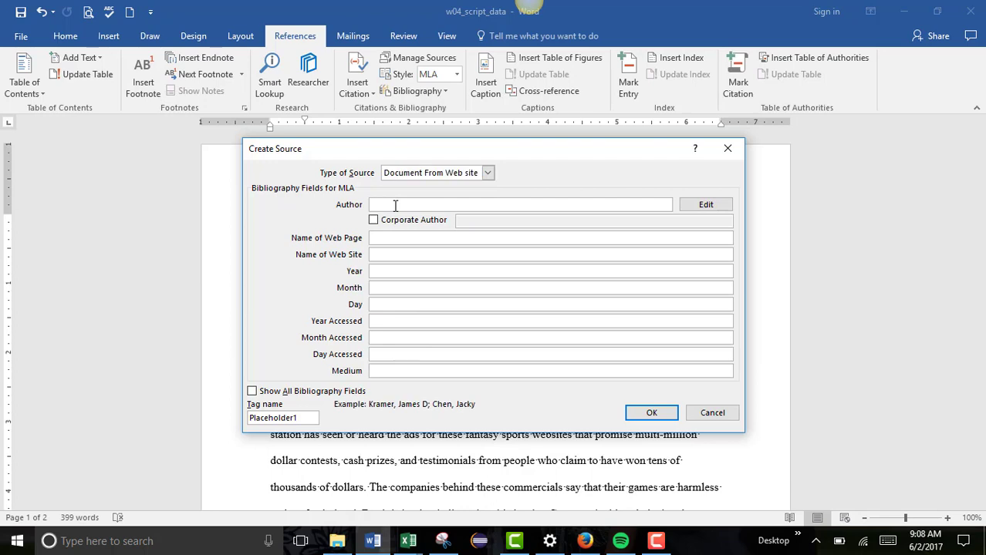
pyautogui.write('Drape')
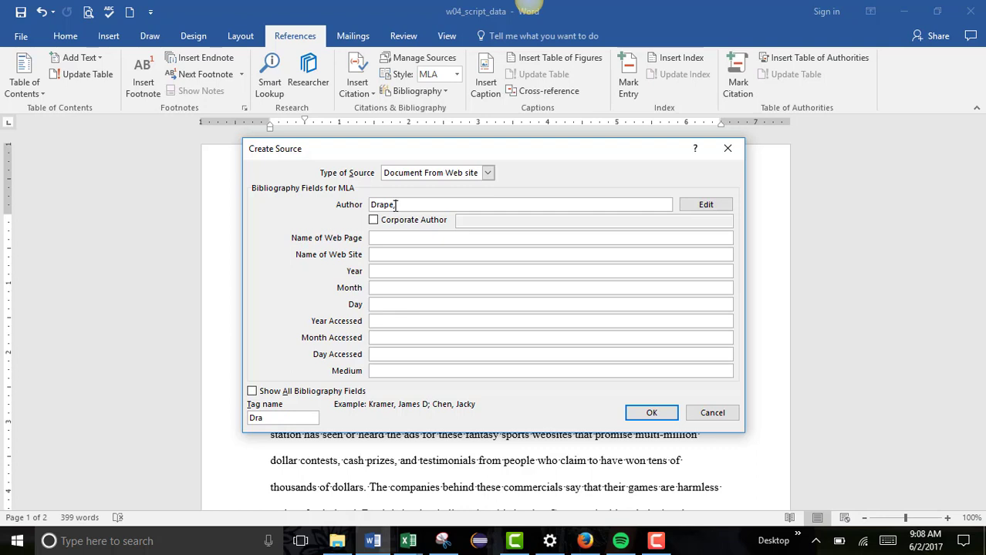
pyautogui.write(', Joe; Williams, Jay')
# Step: Name the web page "Scandal Erupts in Fantasy Sports" and the web site "The New York Times"
pyautogui.click(392, 241)
pyautogui.write('Sc')
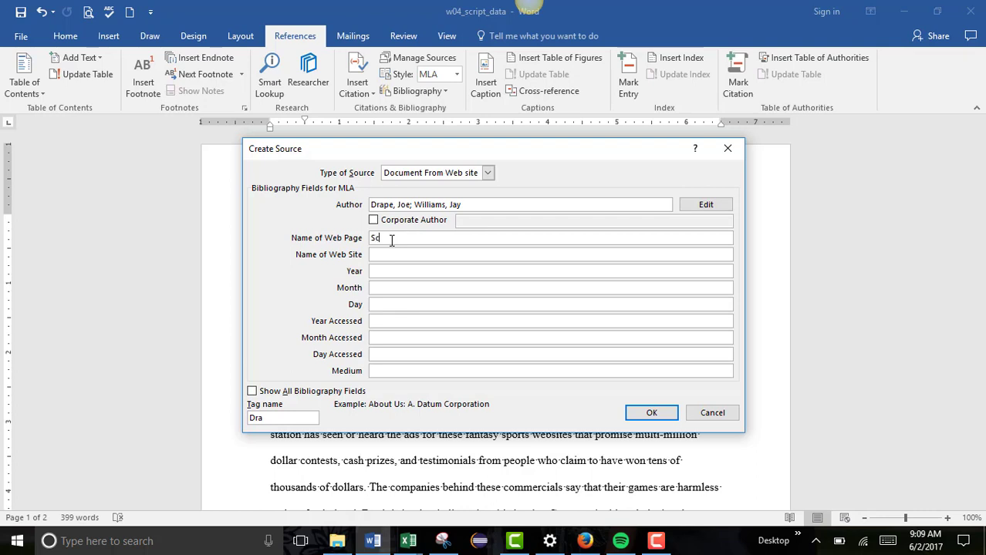
pyautogui.write('andal Erupts in Fan')
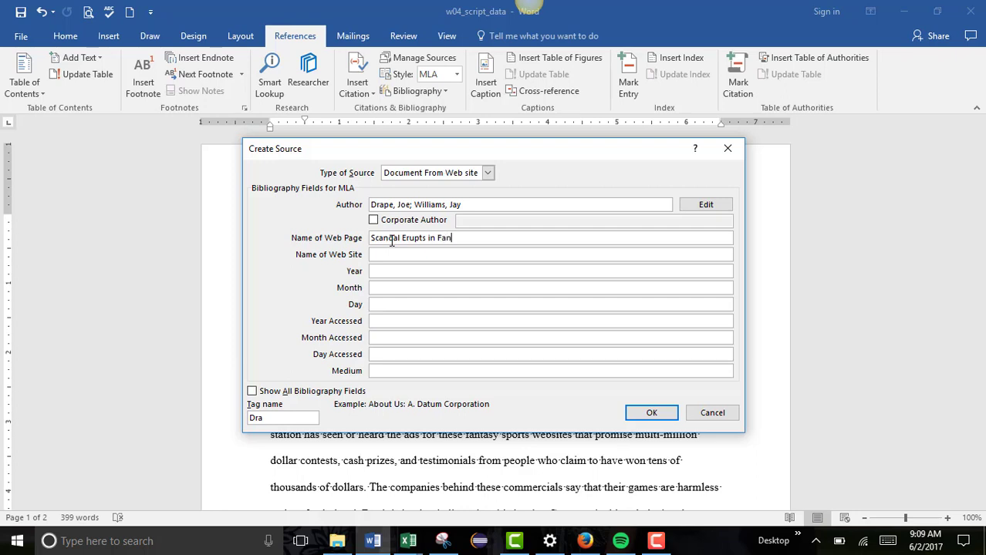
pyautogui.write('tasy Sports')
pyautogui.click(383, 255)
pyautogui.write('The N')
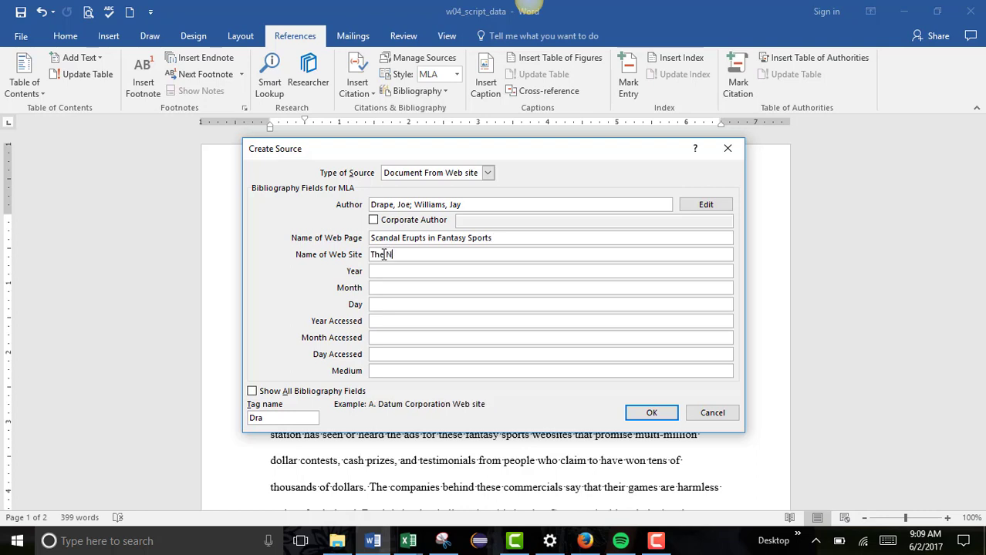
pyautogui.write('ew York Times')
# Step: Set the source's publication date to year 2015, month October, day 5
pyautogui.press('Tab')
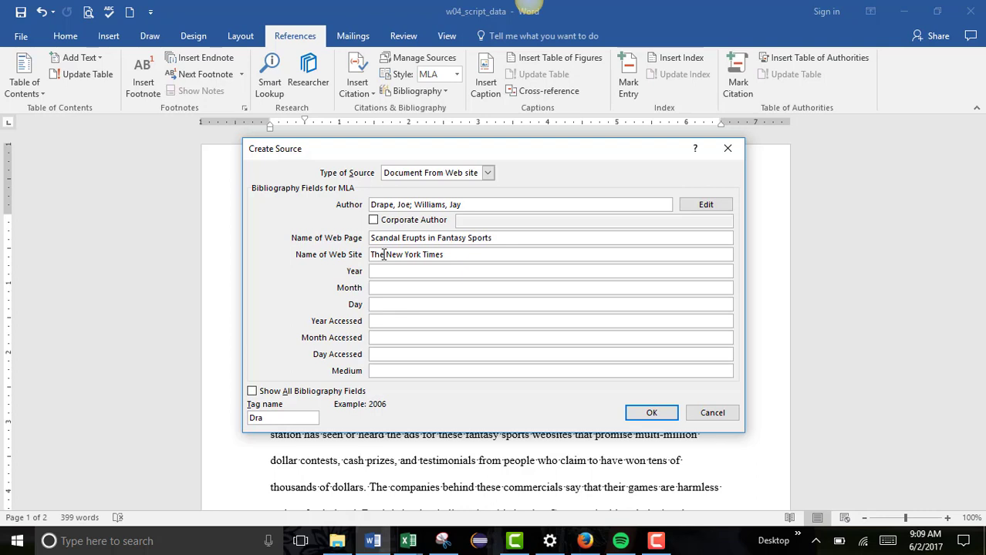
pyautogui.write('2015')
pyautogui.press('Tab')
pyautogui.write('October')
pyautogui.press('Tab')
pyautogui.write('5')
# Step: Set the source's access date to year 2016, month January, day 25, and the medium to Web
pyautogui.press('Tab')
pyautogui.write('2016')
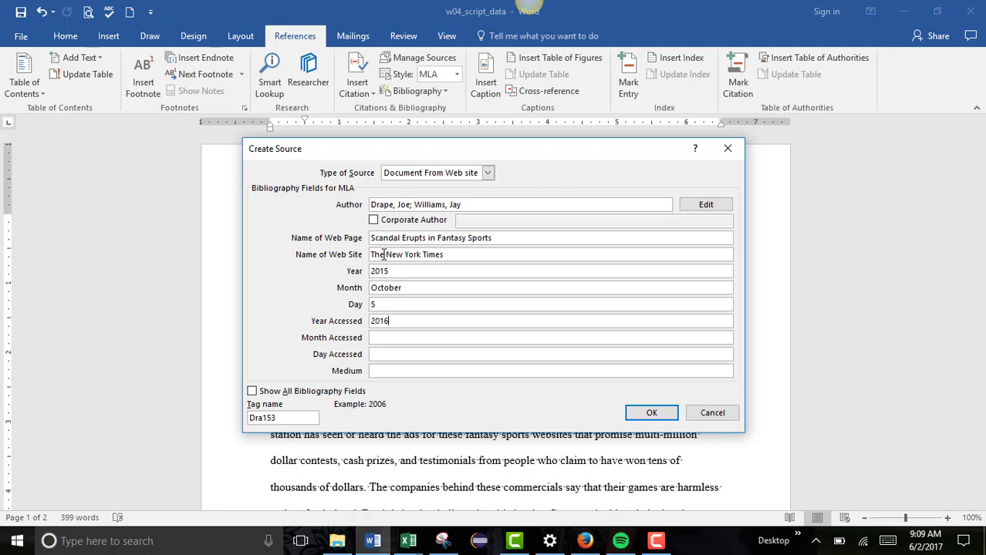
pyautogui.press('Tab')
pyautogui.write('January')
pyautogui.press('Tab')
pyautogui.write('25')
pyautogui.press('Tab')
pyautogui.write('Web')
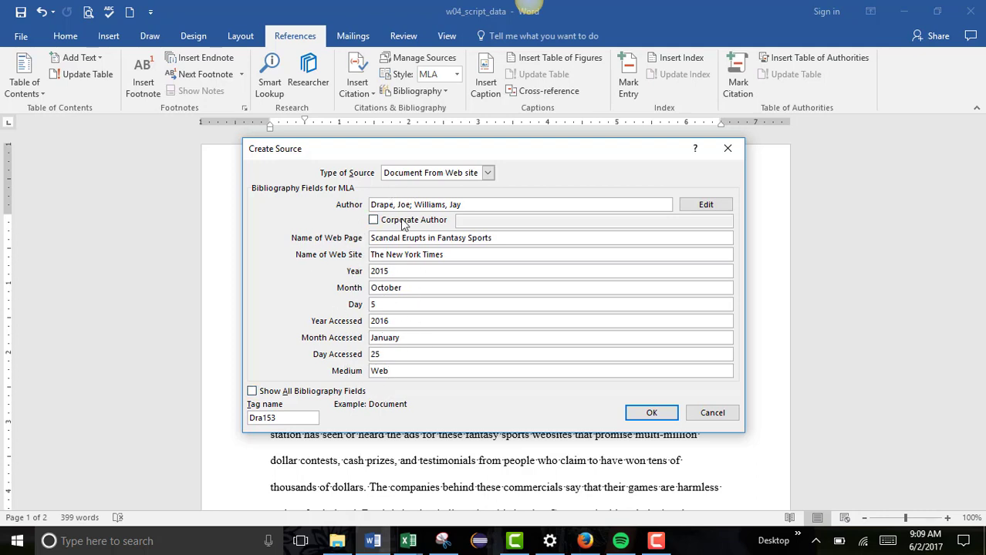
# Step: Review the complete set of bibliography fields for the source and return to the short form
pyautogui.click(253, 392)
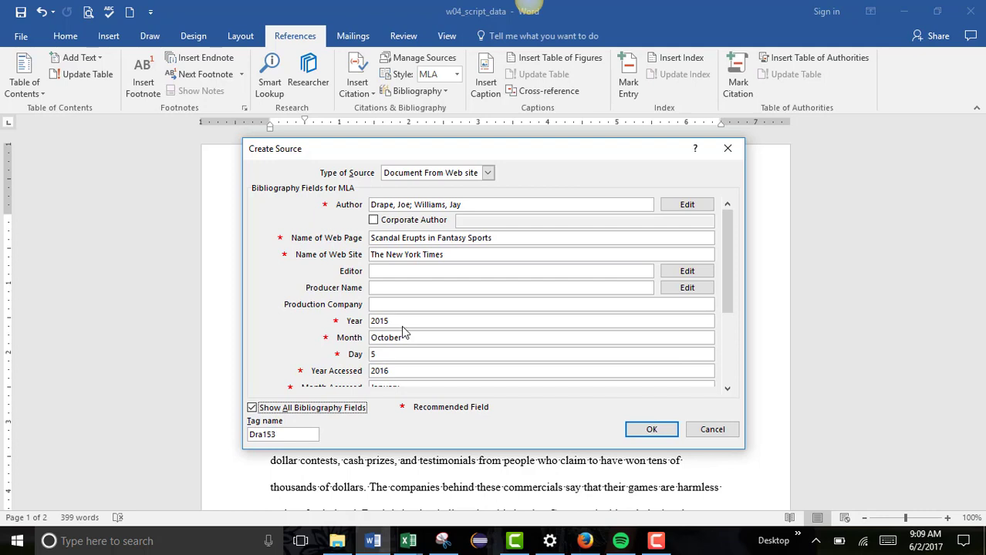
pyautogui.moveTo(729, 308); pyautogui.dragTo(722, 262)
pyautogui.click(727, 390)
pyautogui.click(726, 390)
pyautogui.click(252, 409)
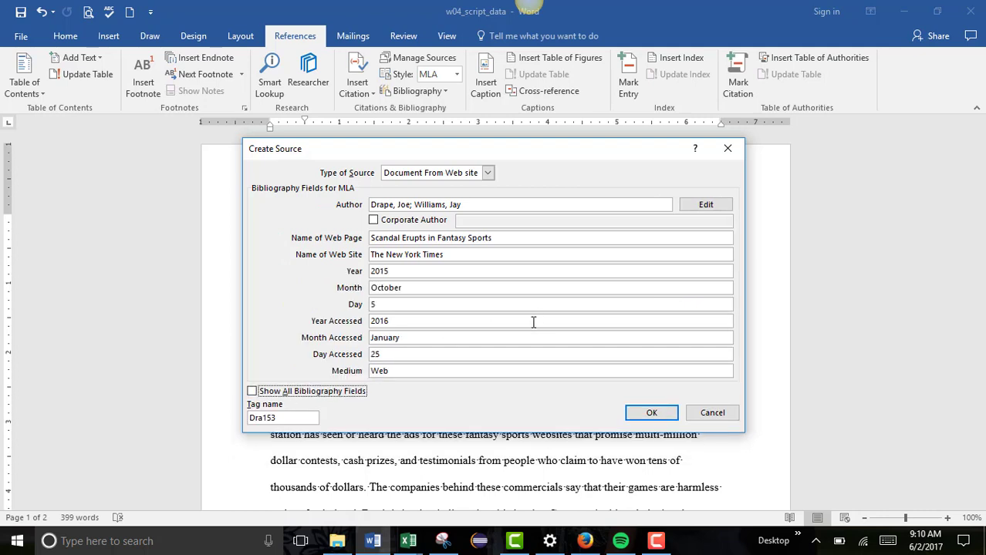
# Step: Show all bibliography fields, enter the editor's name, and create the source to insert its citation
pyautogui.click(253, 392)
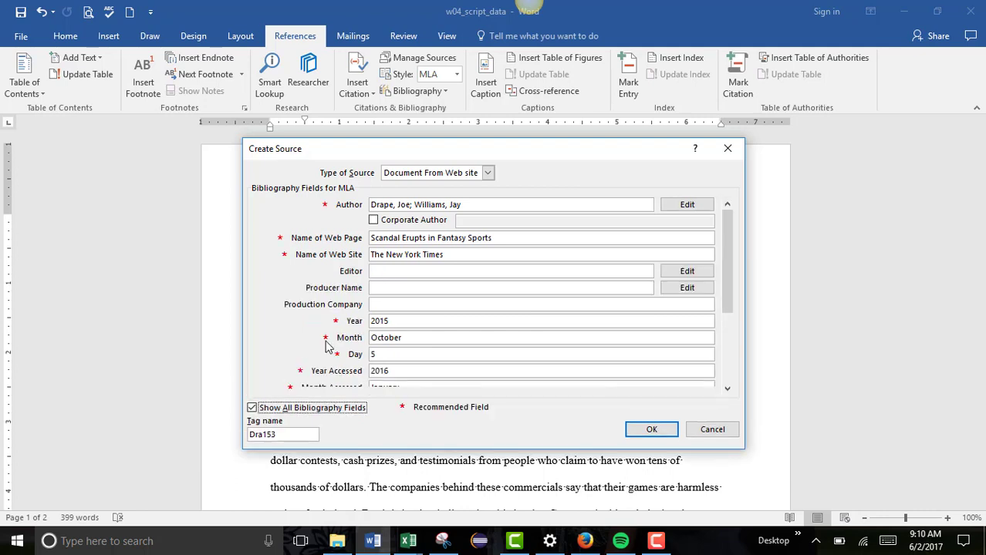
pyautogui.click(394, 270)
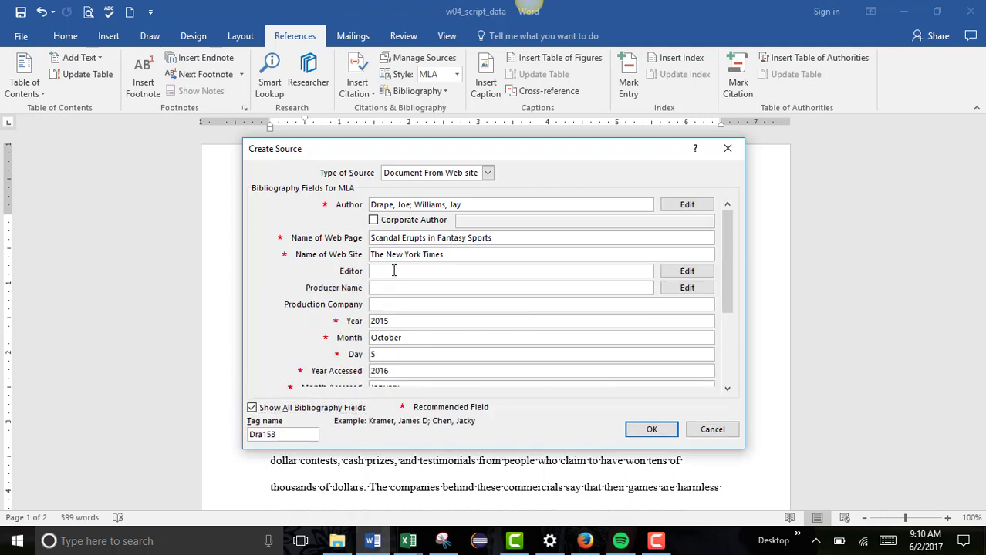
pyautogui.write('Williams, Meg')
pyautogui.click(652, 430)
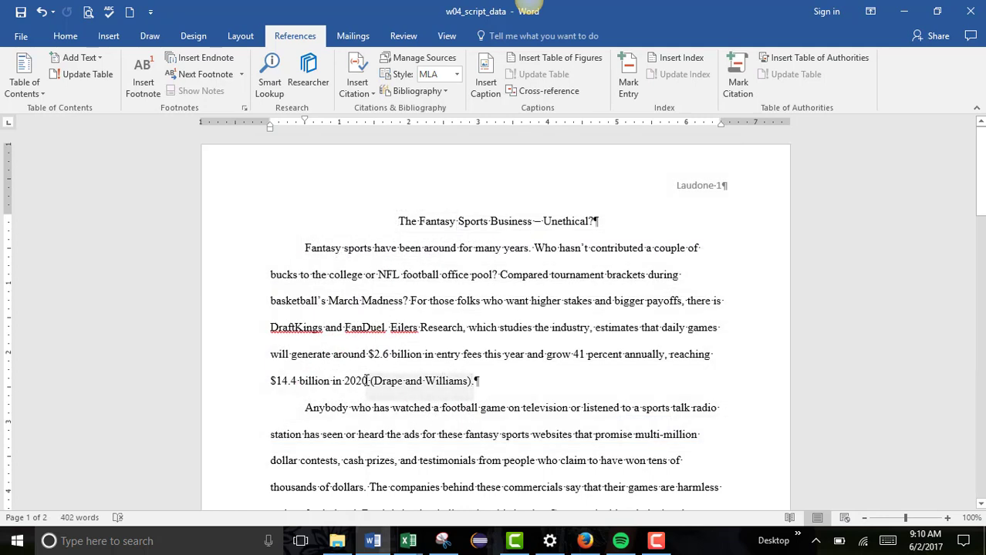
# Step: View the page number and suppress options of the in-text citation after 2020, and close them without editing
pyautogui.click(454, 379)
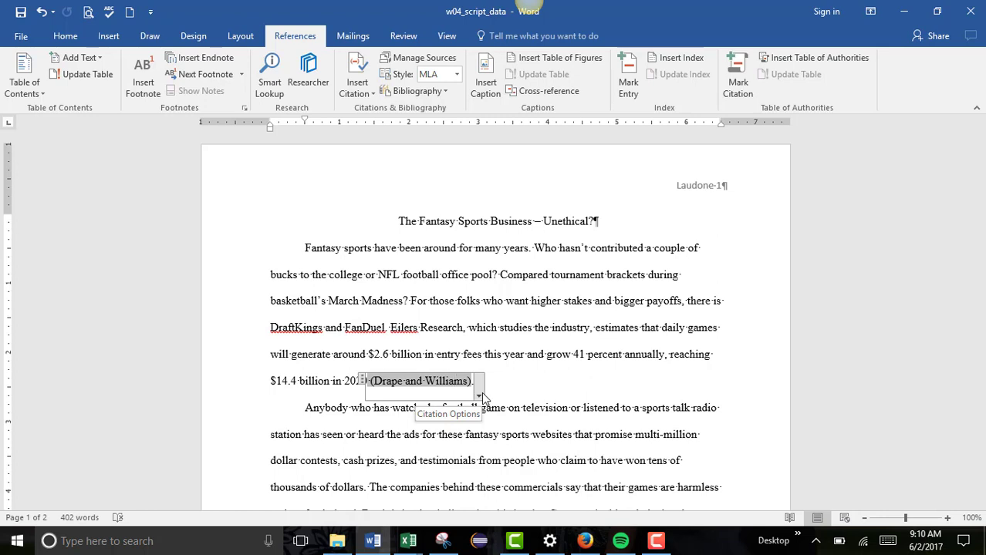
pyautogui.click(479, 396)
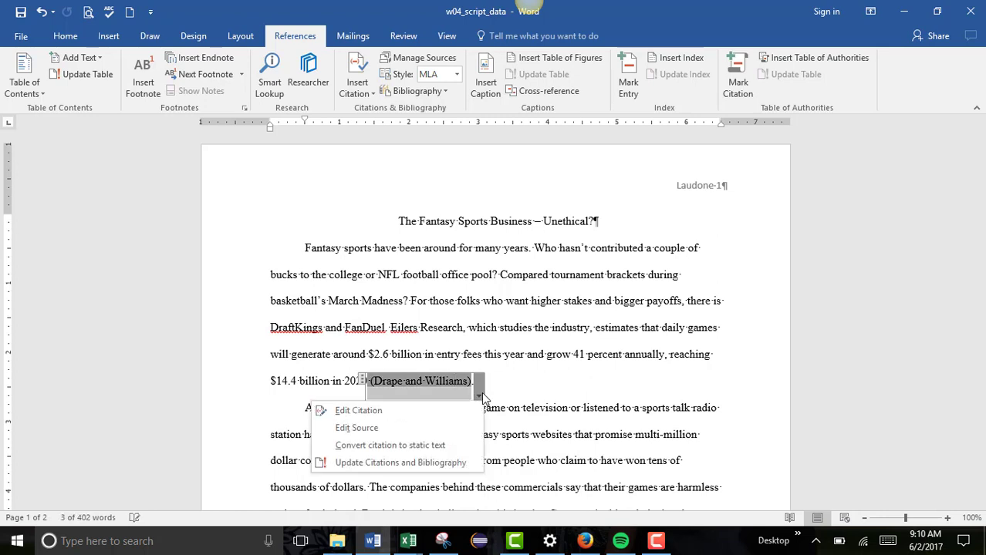
pyautogui.click(388, 413)
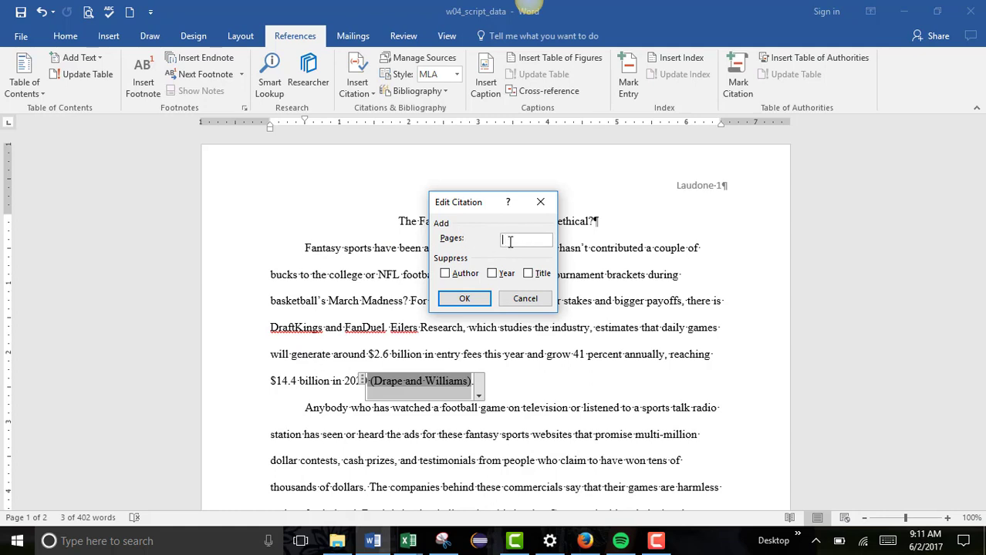
pyautogui.click(518, 301)
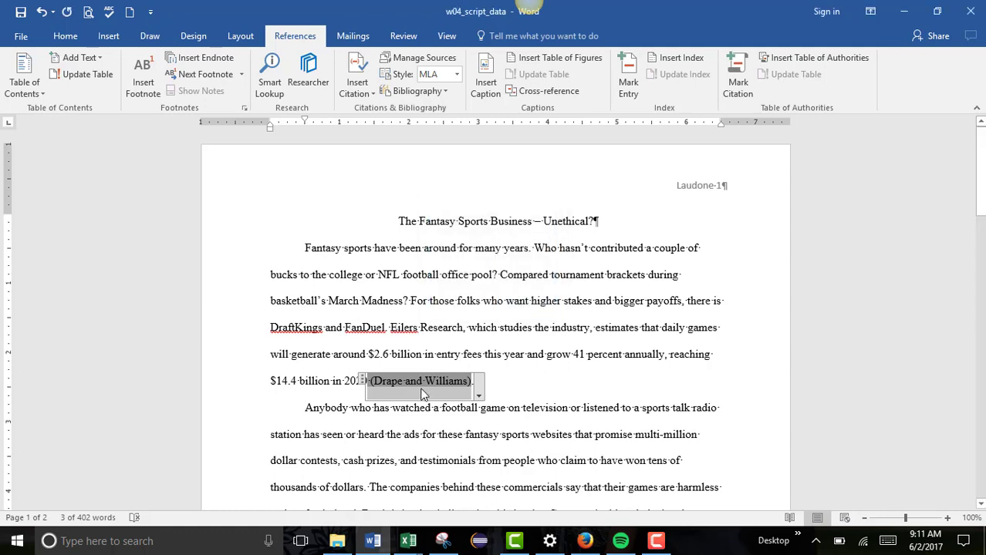
# Step: Open the source manager and preview the entries for Protecting Ecosystems in the master list and Scandal Erupts in Fantasy Sports in the current list
pyautogui.click(414, 56)
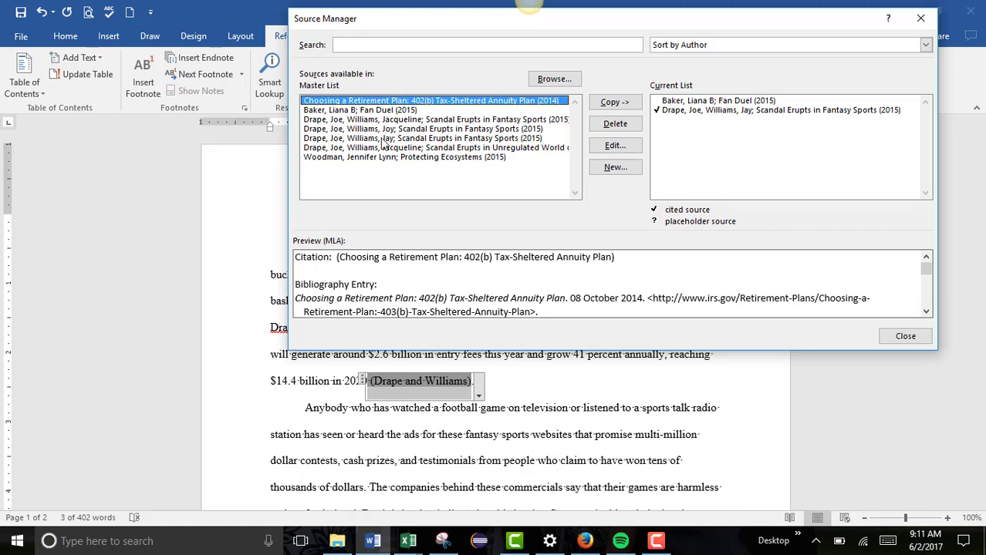
pyautogui.click(370, 159)
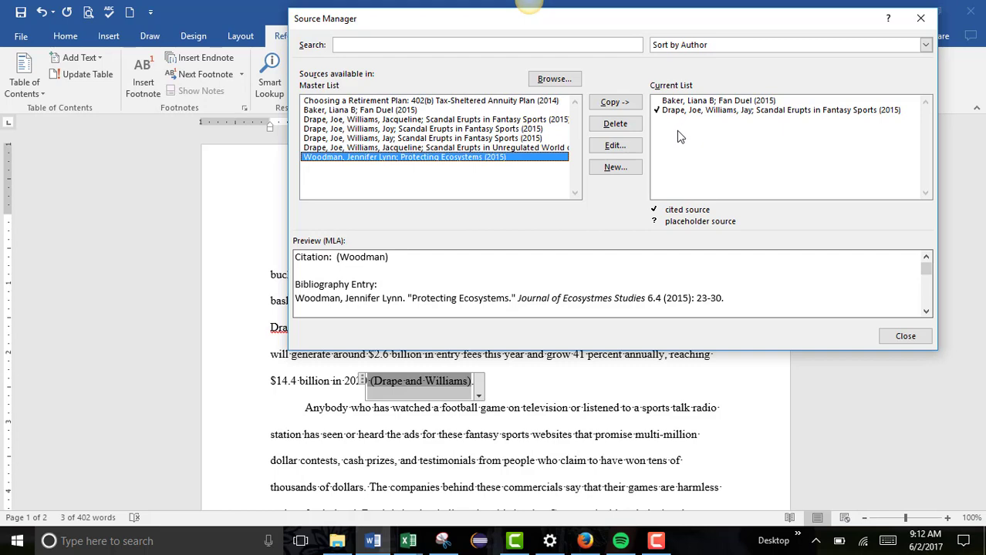
pyautogui.moveTo(666, 19); pyautogui.dragTo(510, 87)
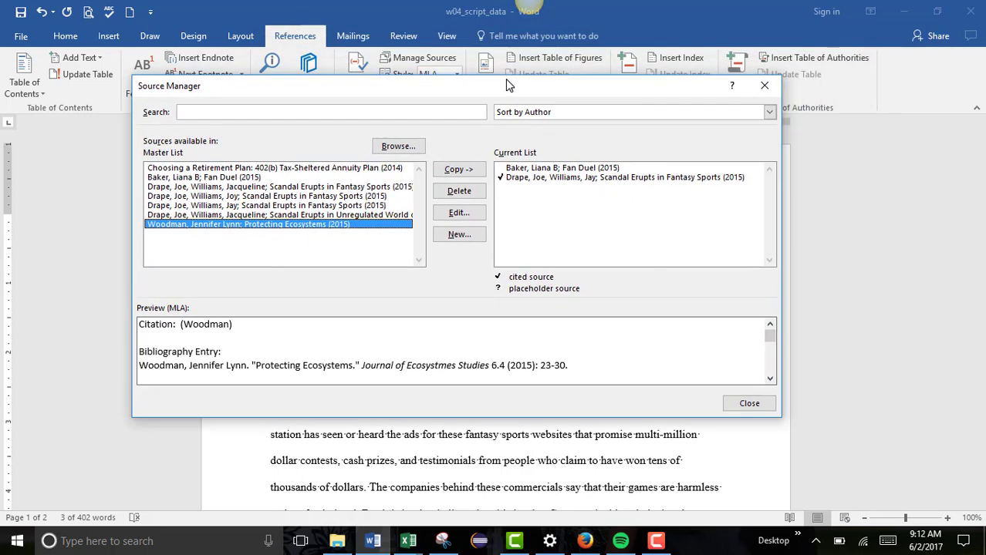
pyautogui.click(551, 185)
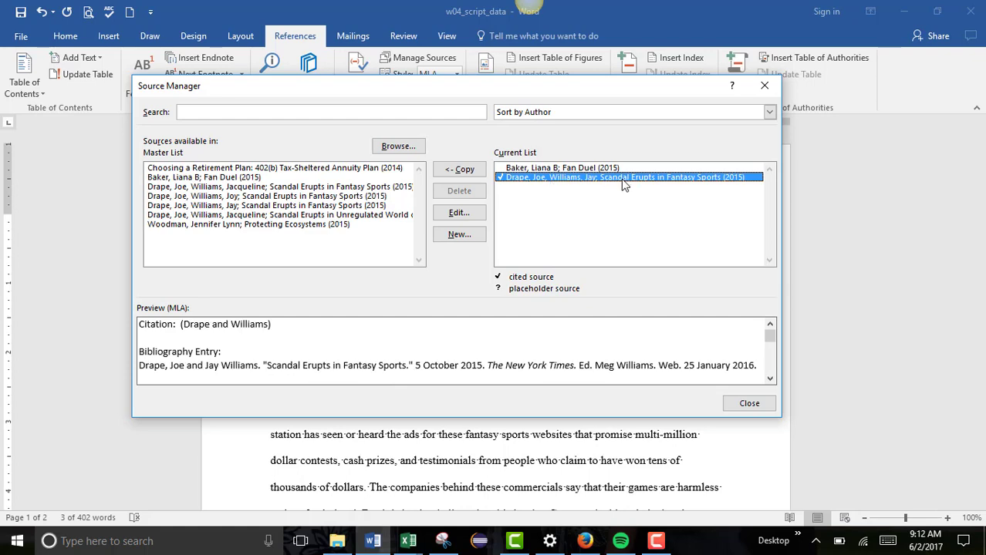
# Step: Review the editable fields of the Scandal Erupts in Fantasy Sports and Fan Duel sources in the current list, and close the source manager without changes
pyautogui.click(459, 213)
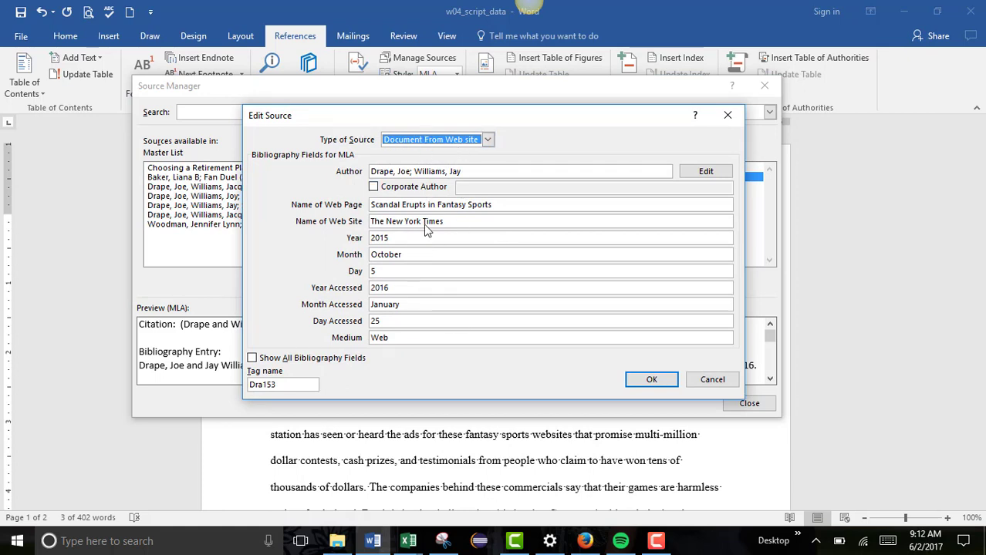
pyautogui.click(651, 381)
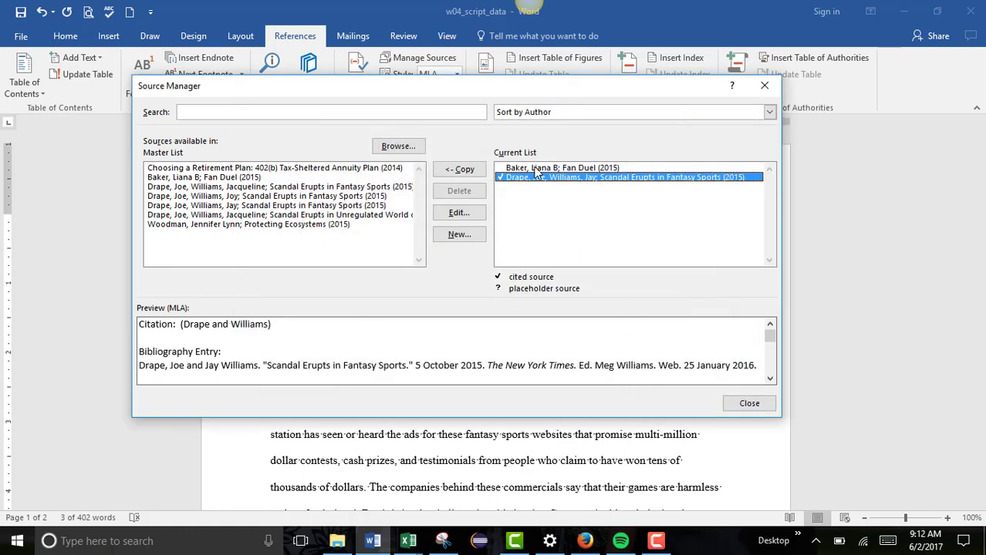
pyautogui.click(535, 168)
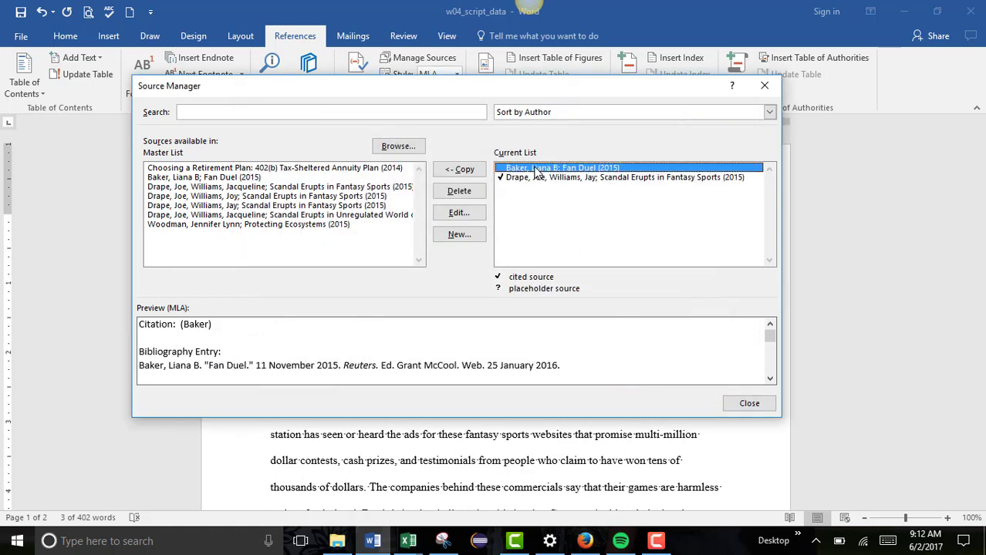
pyautogui.click(459, 218)
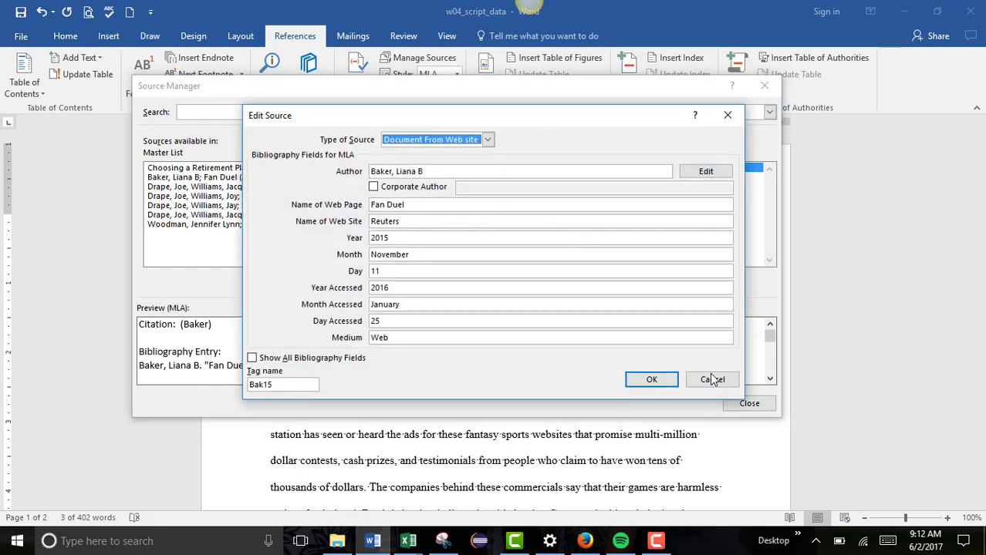
pyautogui.click(706, 381)
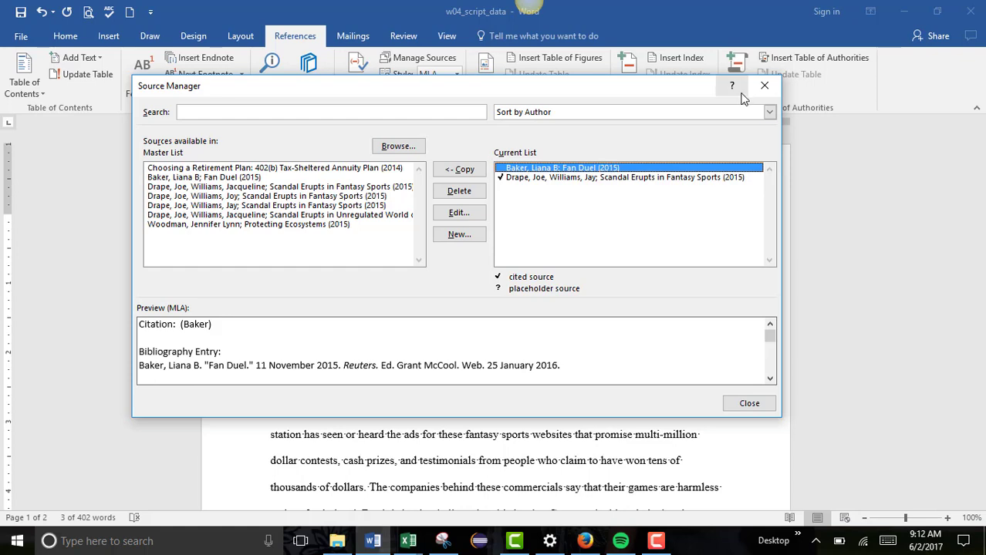
pyautogui.click(764, 85)
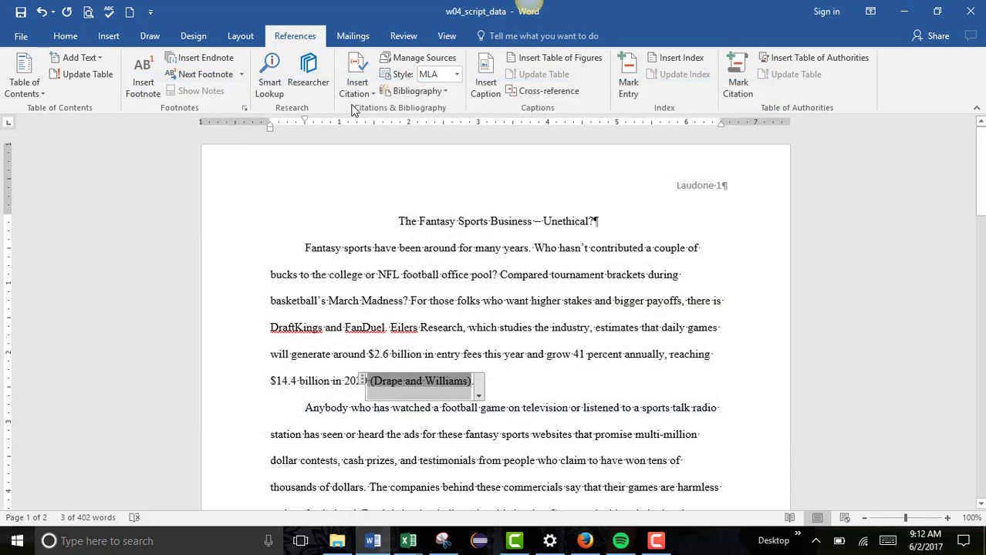
# Step: Open a blank source form from the source manager, view the available source types, and close both without creating a source
pyautogui.click(425, 60)
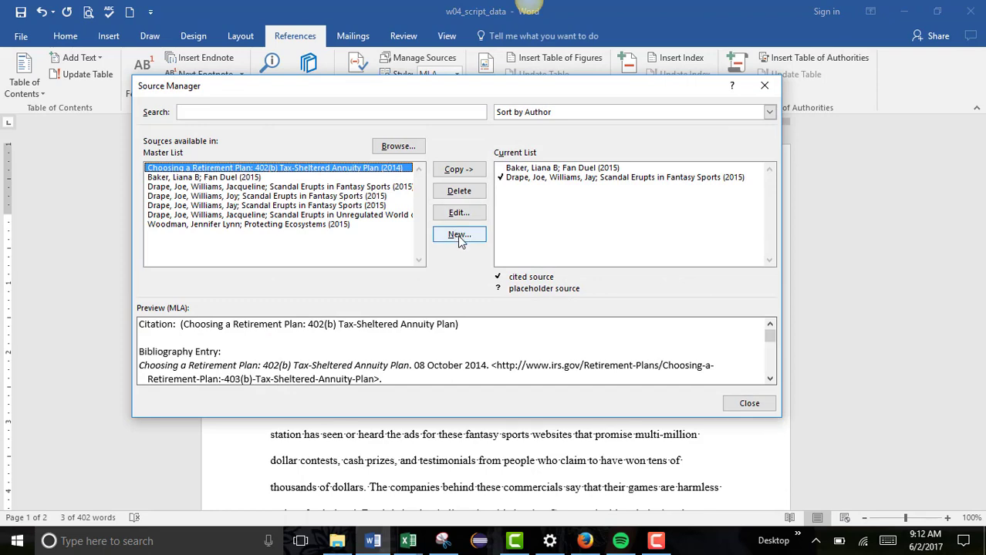
pyautogui.click(460, 236)
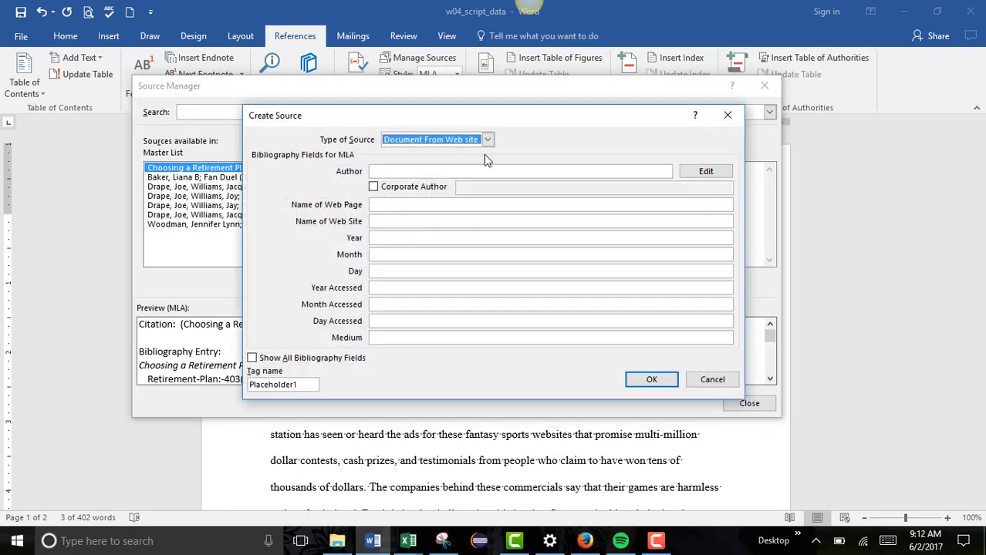
pyautogui.click(488, 139)
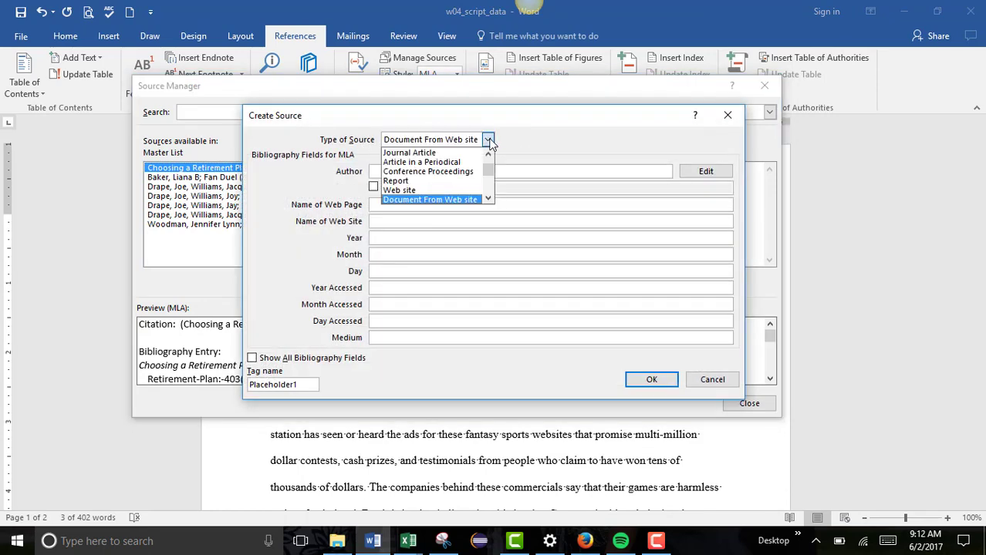
pyautogui.click(488, 140)
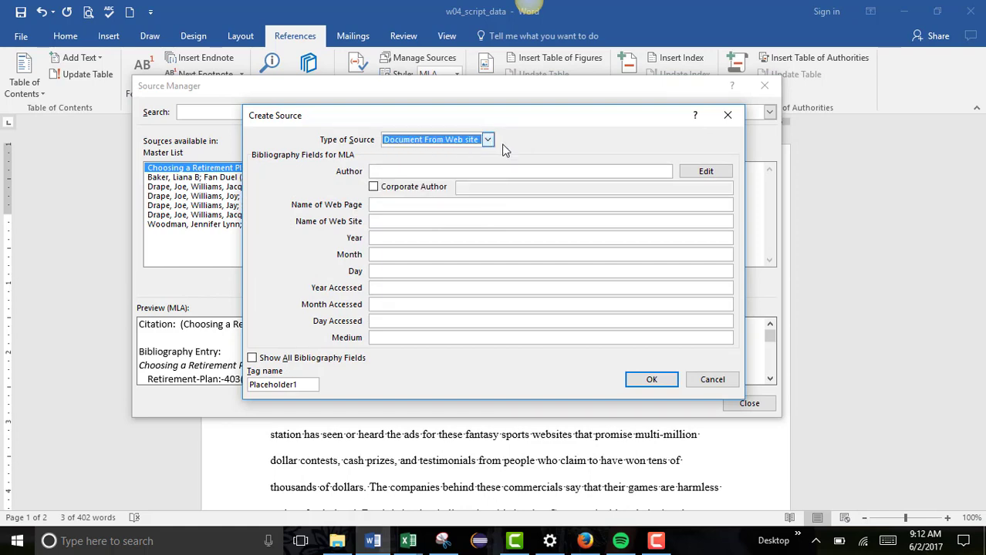
pyautogui.click(712, 381)
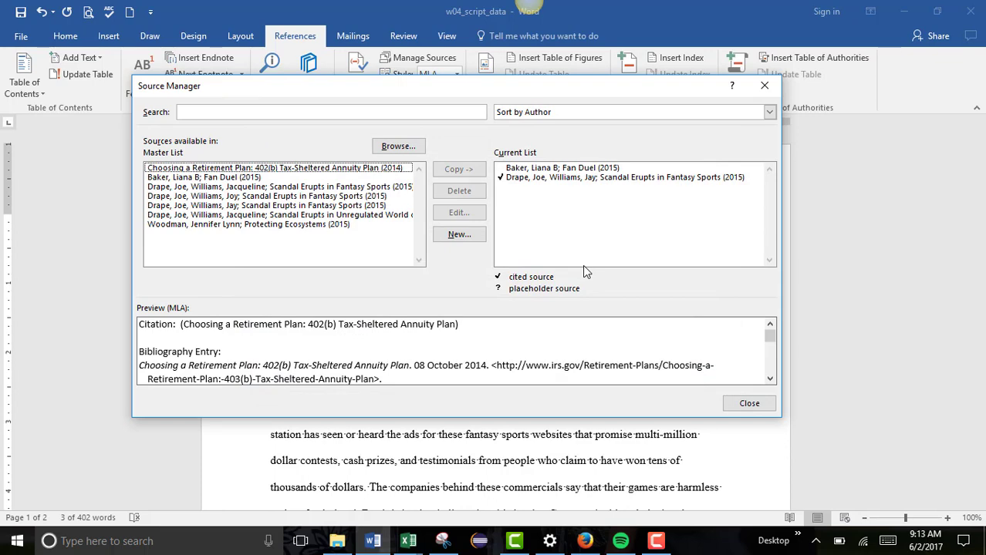
pyautogui.click(766, 87)
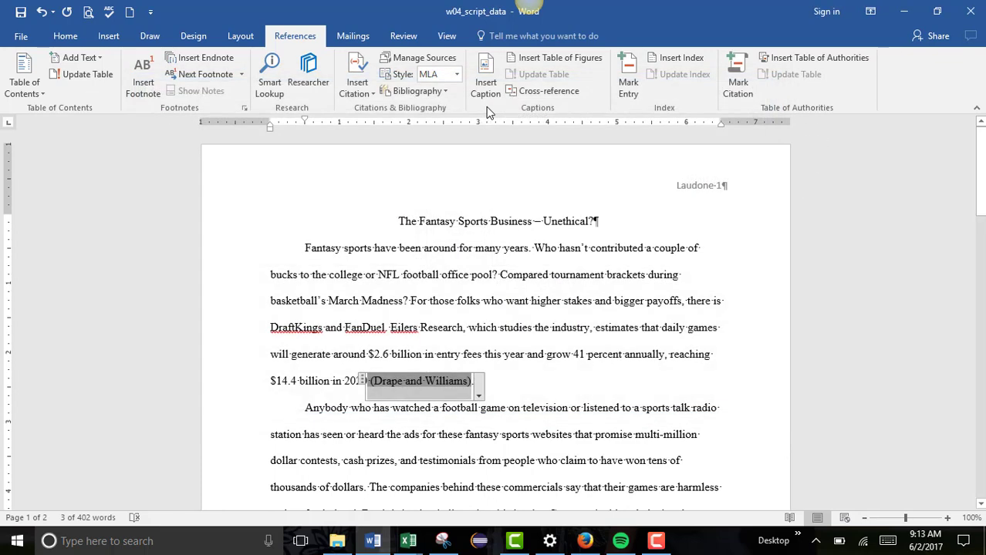
# Step: Insert a citation of the existing Fan Duel (2015) source after "the rival FanDuel site", before the period
pyautogui.click(355, 93)
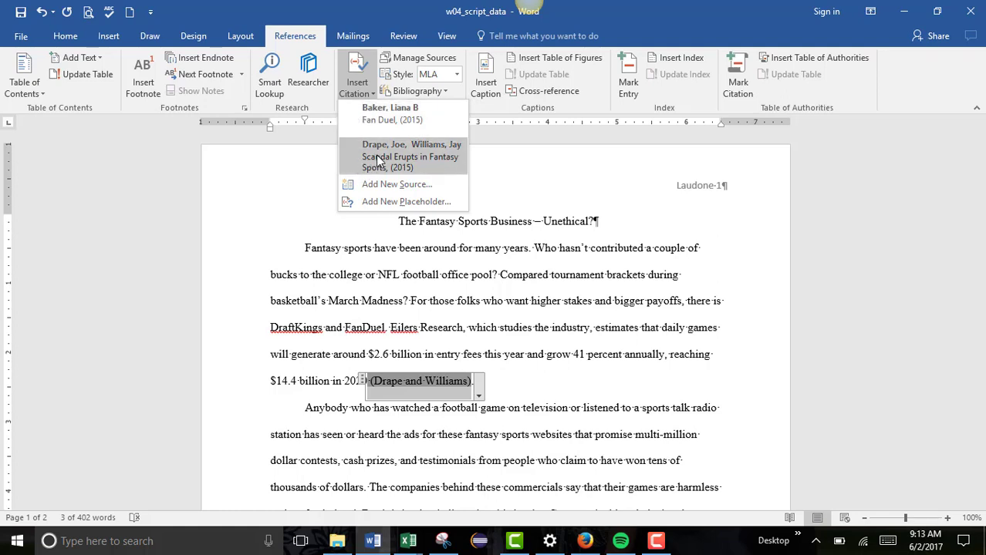
pyautogui.click(373, 94)
pyautogui.scroll(-2, 487, 270)
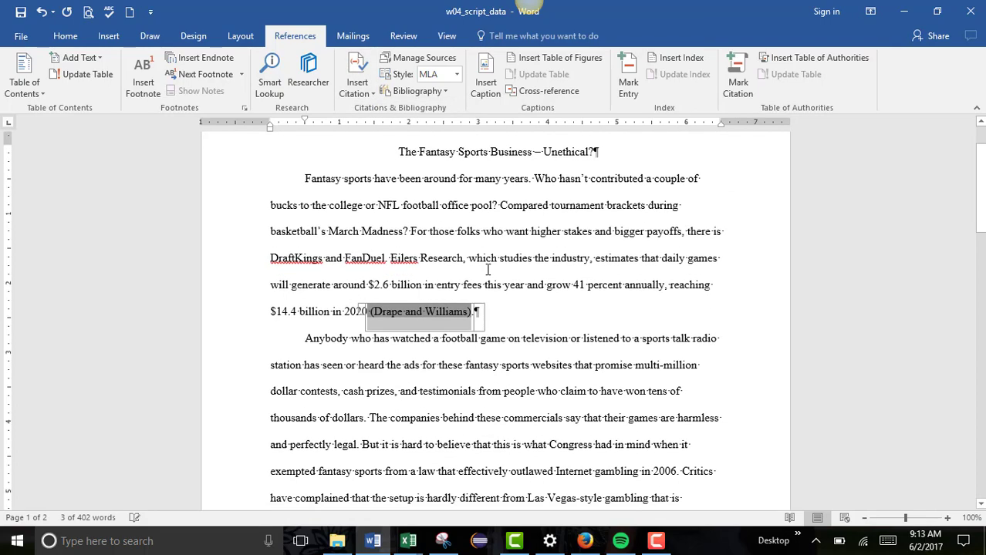
pyautogui.scroll(-4, 488, 270)
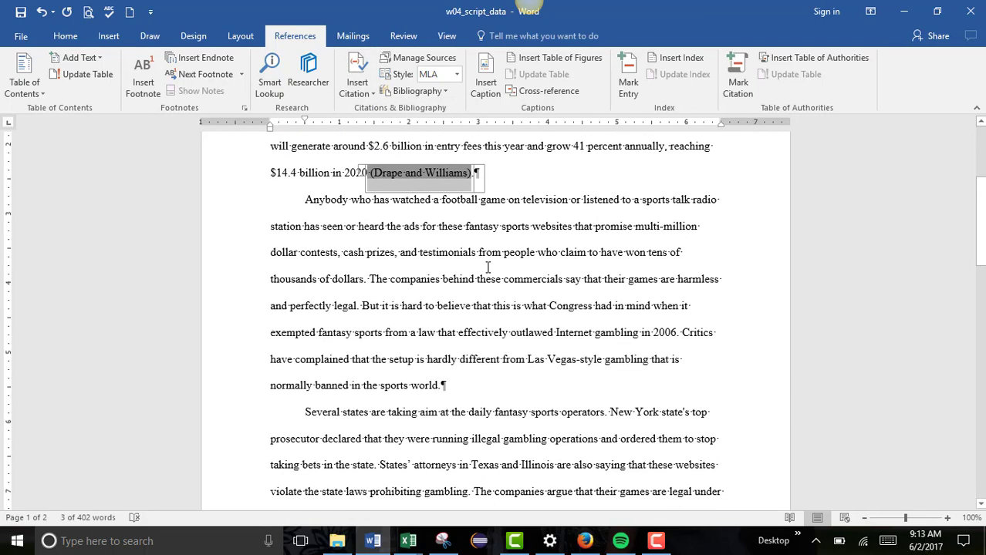
pyautogui.scroll(-2, 487, 267)
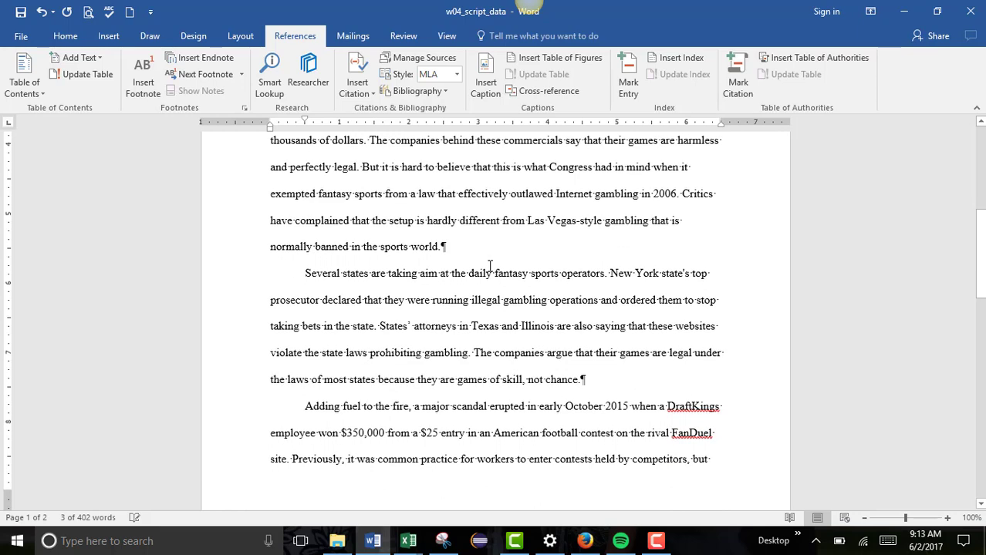
pyautogui.scroll(-1, 584, 379)
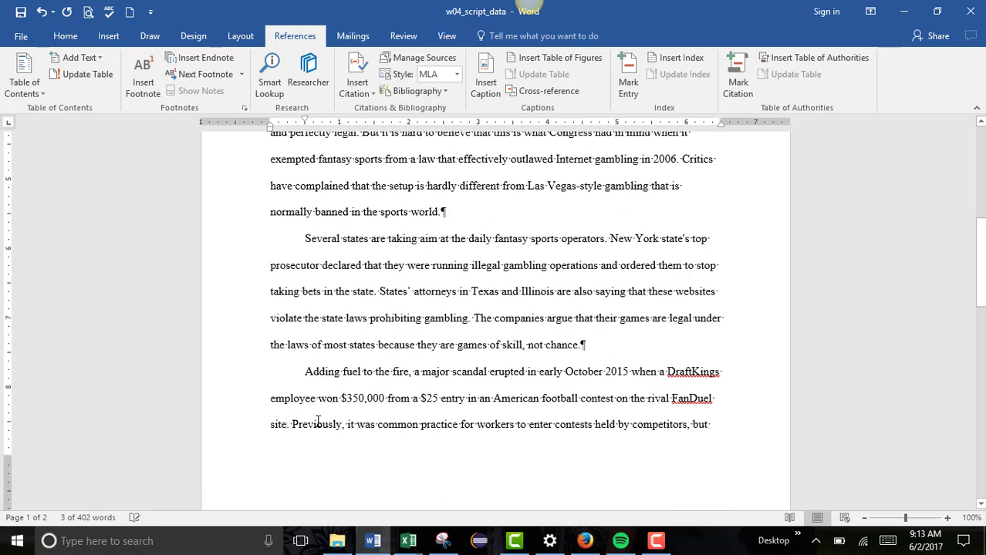
pyautogui.click(364, 97)
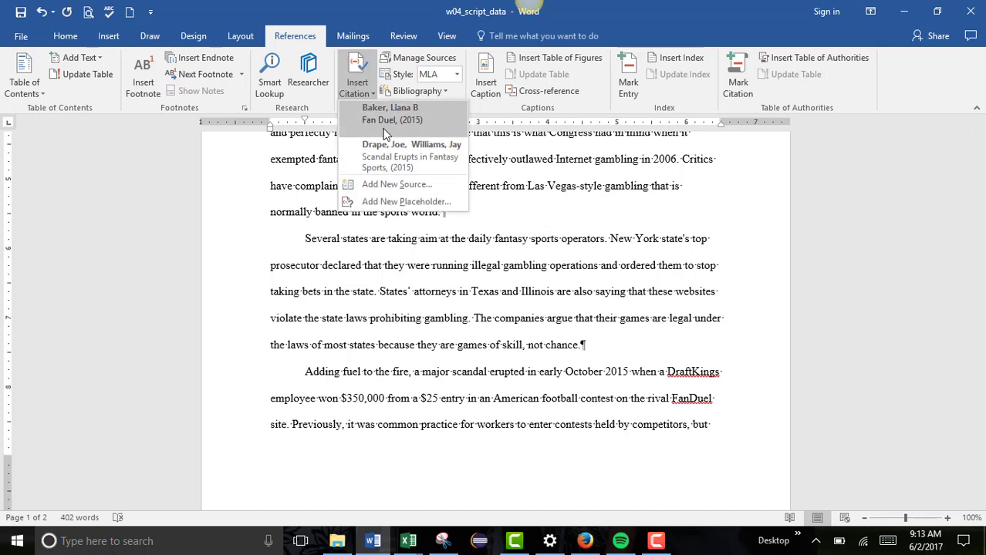
pyautogui.click(387, 124)
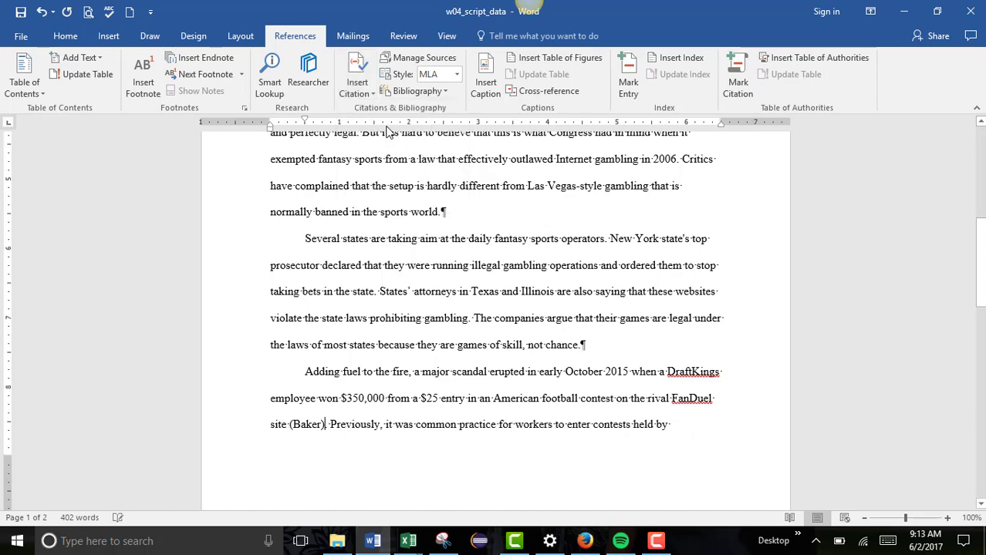
# Step: Insert a citation of the existing Scandal Erupts in Fantasy Sports (2015) source after "outlawed Internet gambling in 2006", before the period
pyautogui.scroll(-3, 458, 364)
pyautogui.scroll(-3, 458, 364)
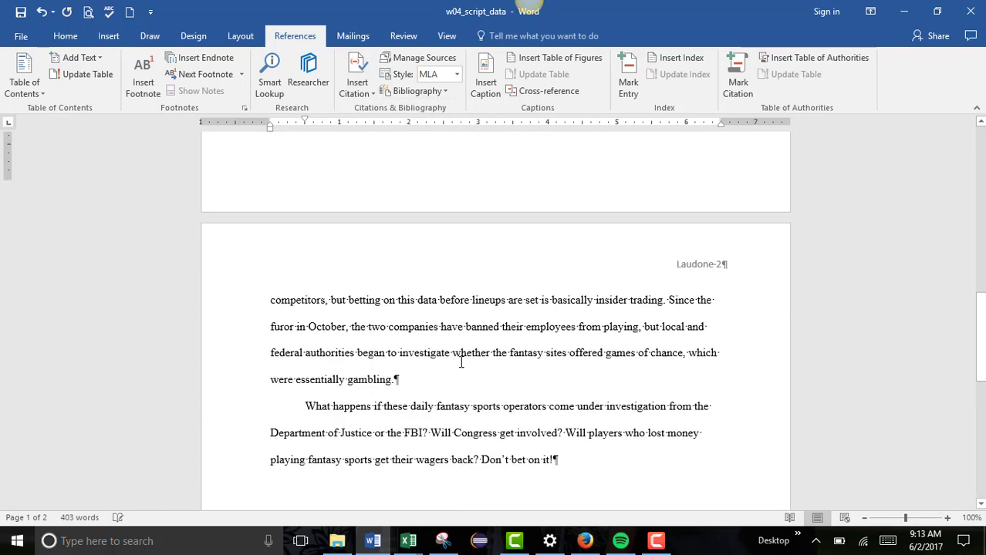
pyautogui.scroll(7, 462, 389)
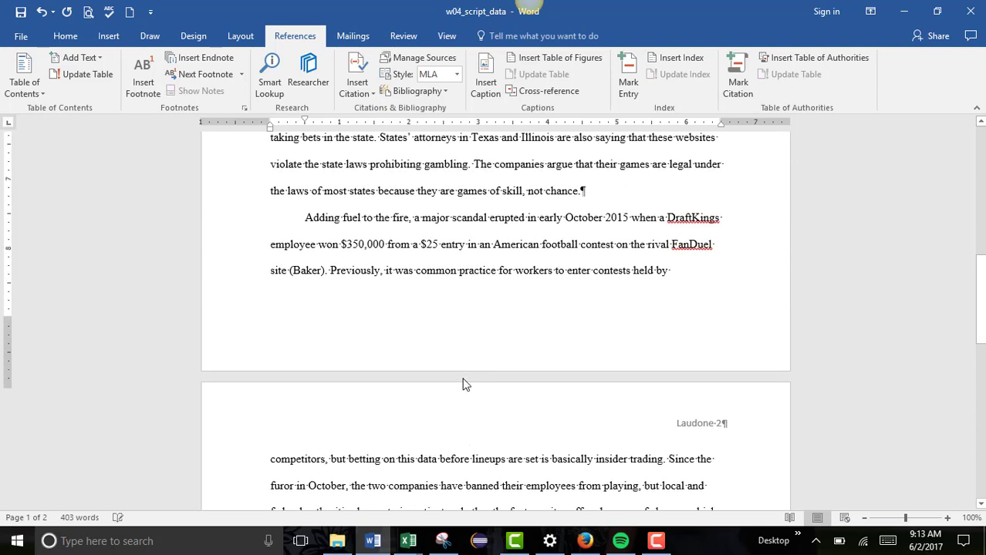
pyautogui.scroll(2, 465, 300)
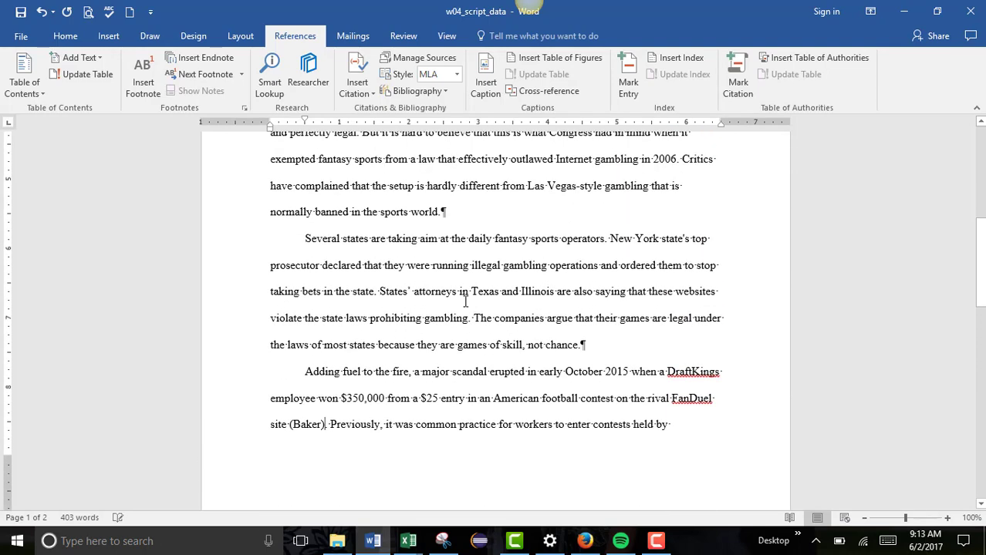
pyautogui.click(677, 229)
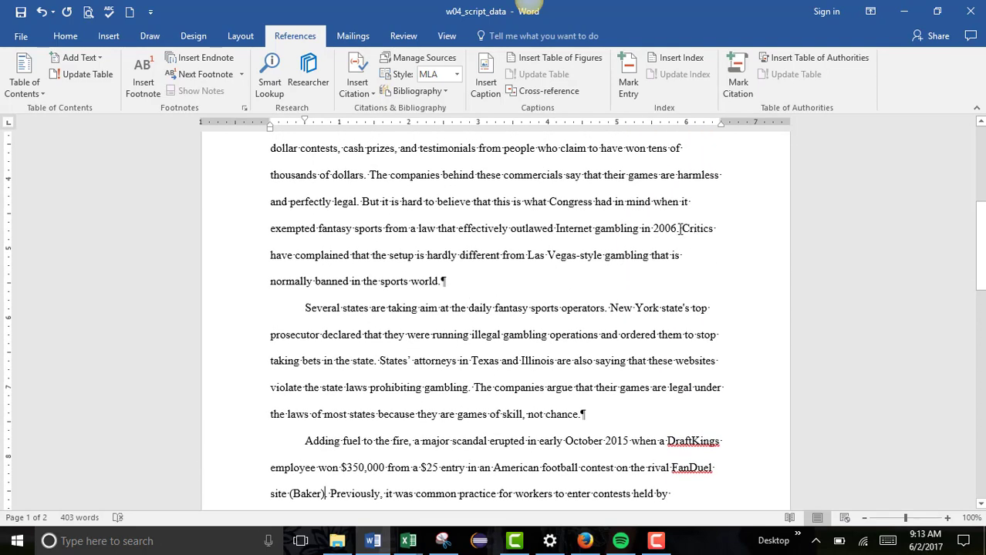
pyautogui.click(357, 87)
pyautogui.click(388, 157)
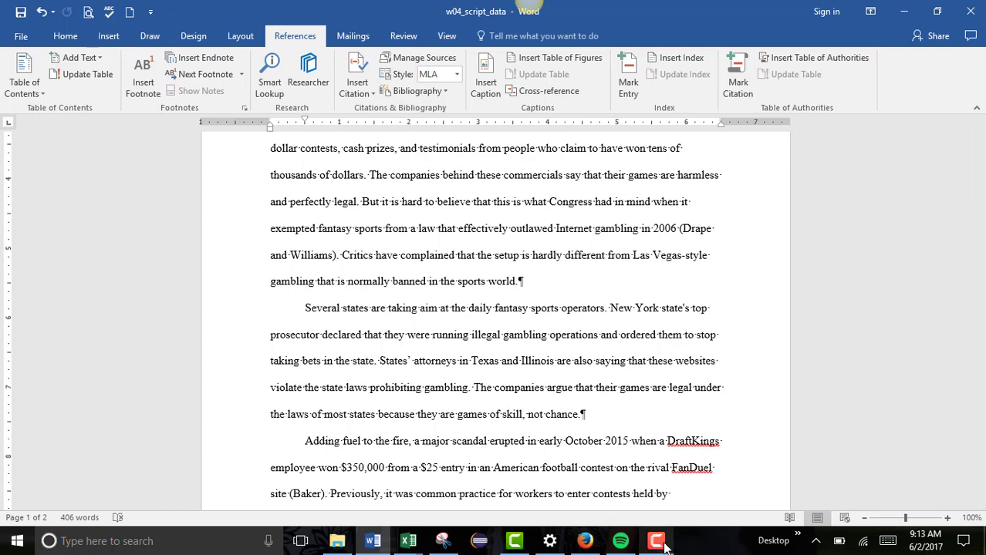
pyautogui.moveTo(665, 546)
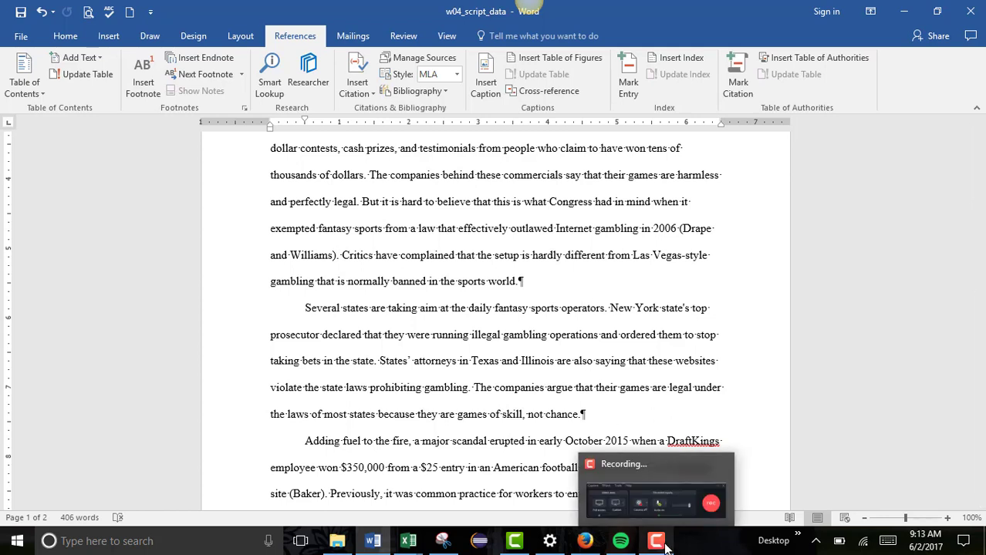